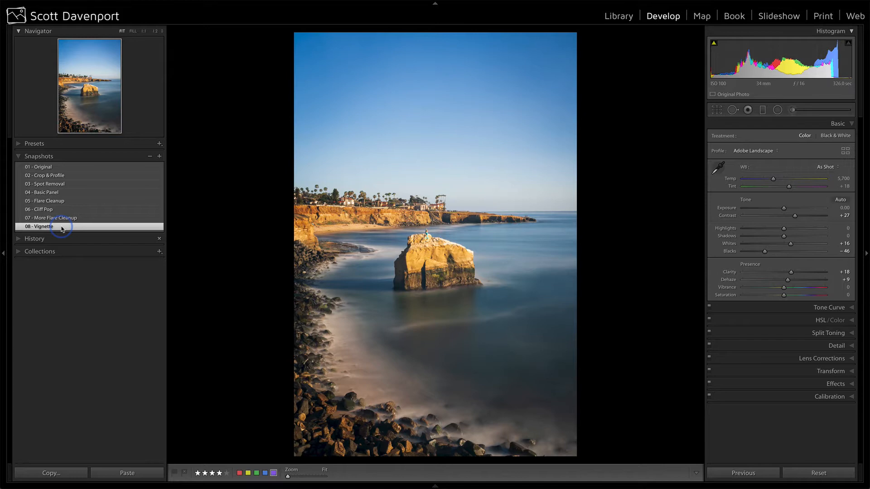
Review the early editing stages by loading the snapshots 01 - Original, 02 - Crop & Profile, 03 - Spot Removal and 04 - Basic Panel in order
click(62, 167)
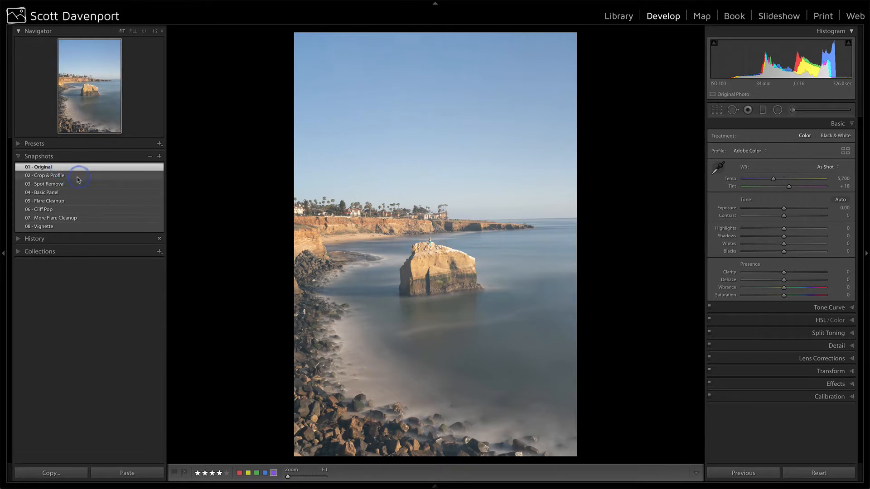
click(79, 179)
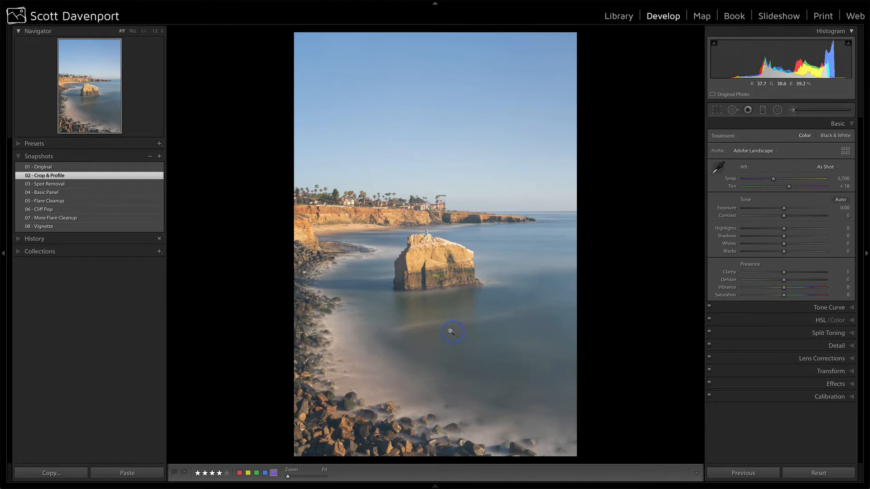
click(75, 184)
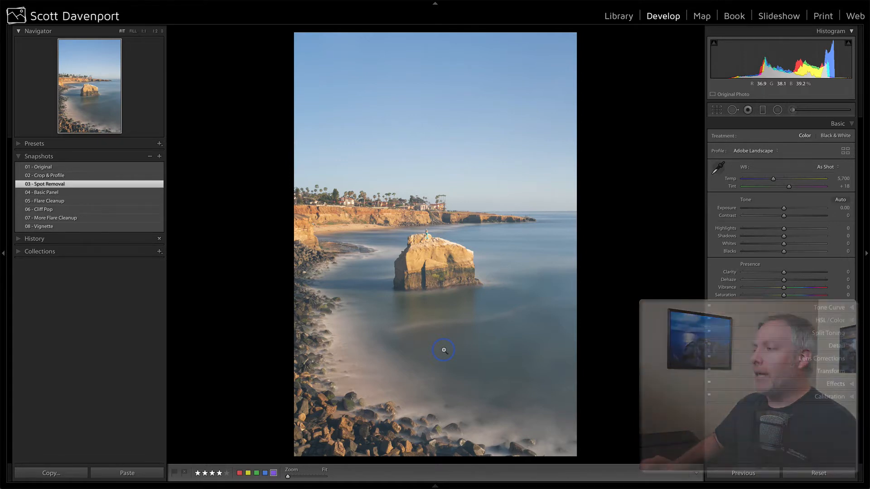
click(67, 194)
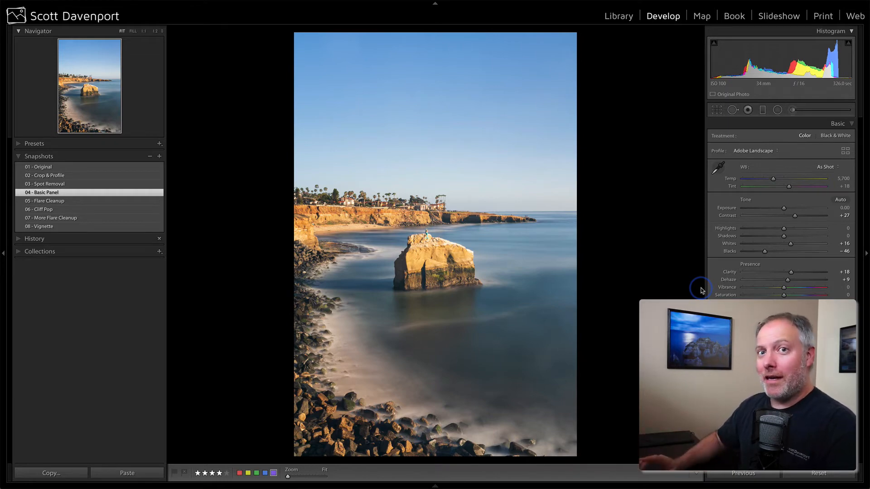
Try raising Dehaze to +45 on the photo, and undo the change
drag(788, 280, 802, 281)
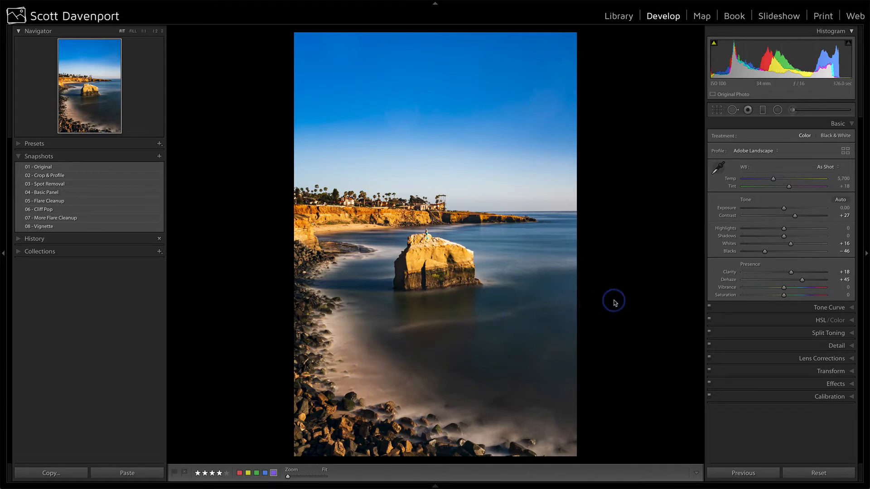
key(ctrl+z)
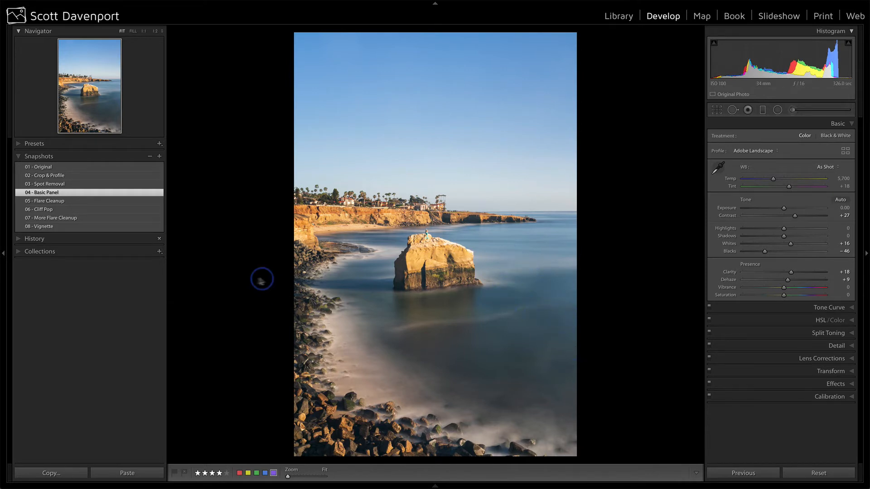
Load the 05 - Flare Cleanup snapshot, inspect its Spot Removal corrections over the water, and close the tool
click(74, 203)
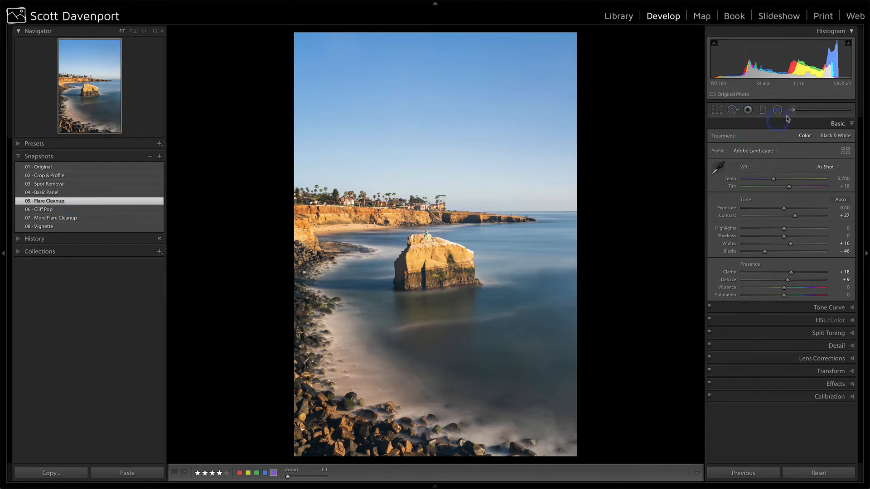
click(733, 110)
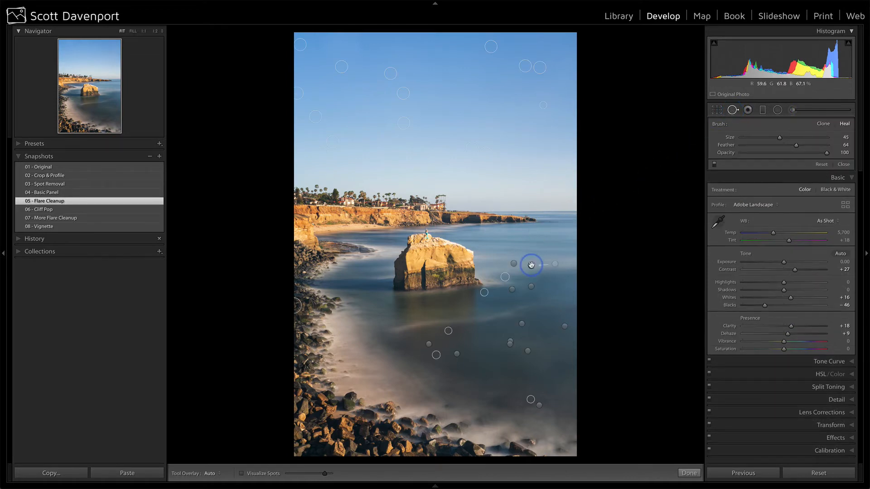
drag(531, 264, 513, 264)
click(527, 351)
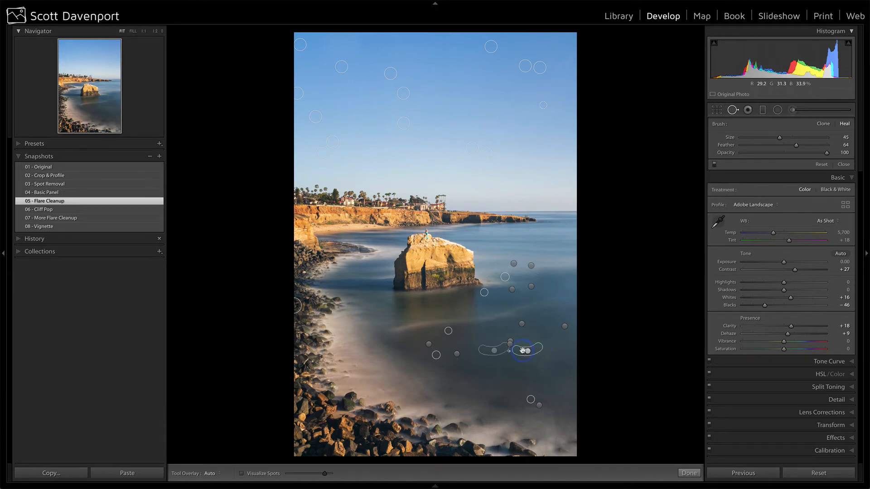
click(521, 324)
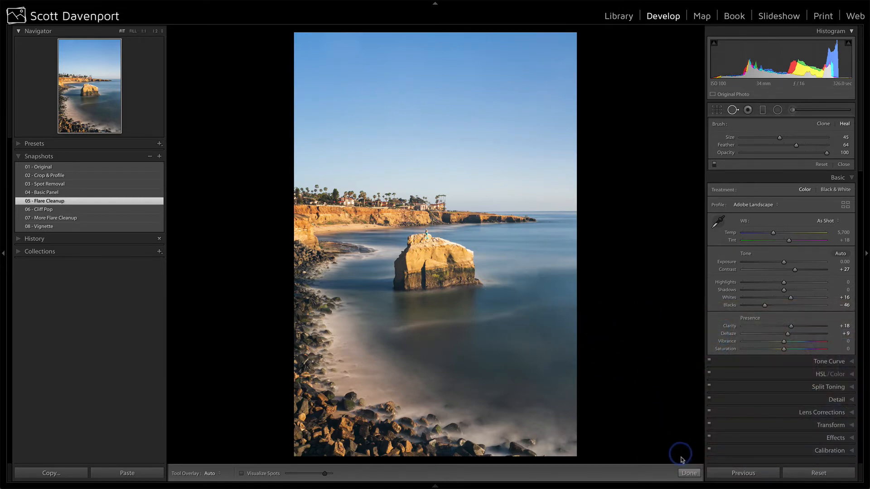
click(685, 472)
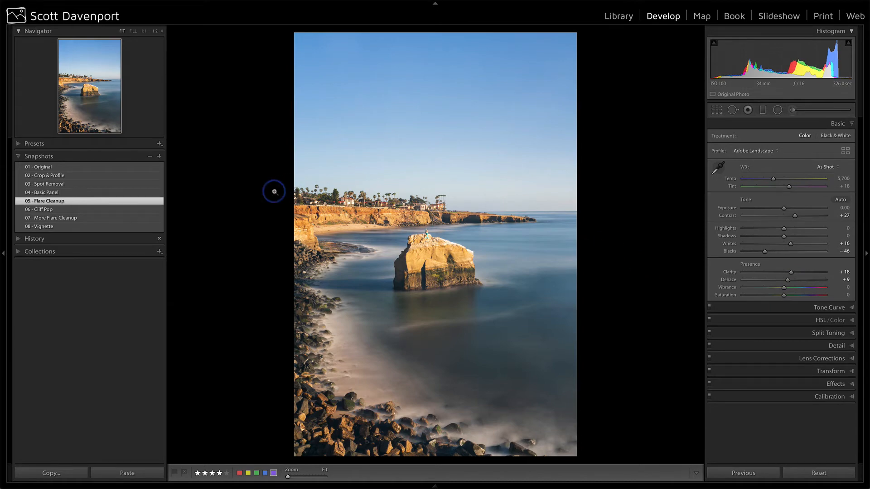
Load the 06 - Cliff Pop snapshot and examine its HSL adjustments, especially orange luminance and orange saturation
click(54, 211)
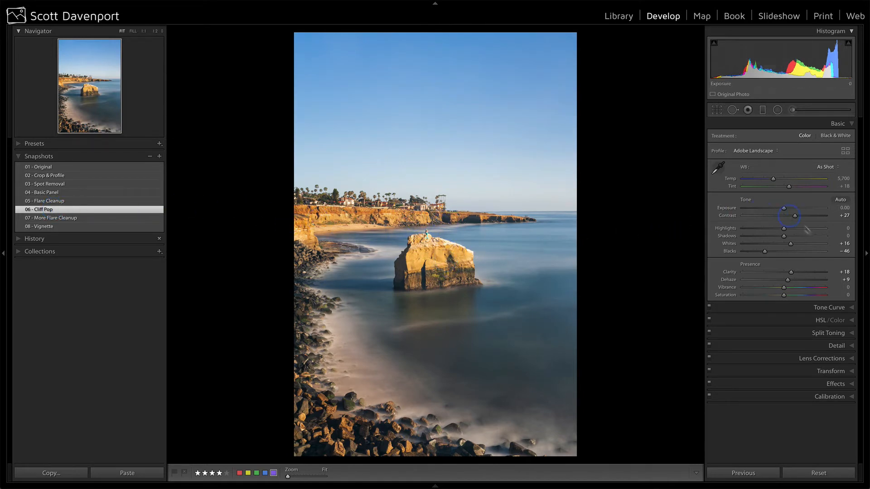
click(817, 321)
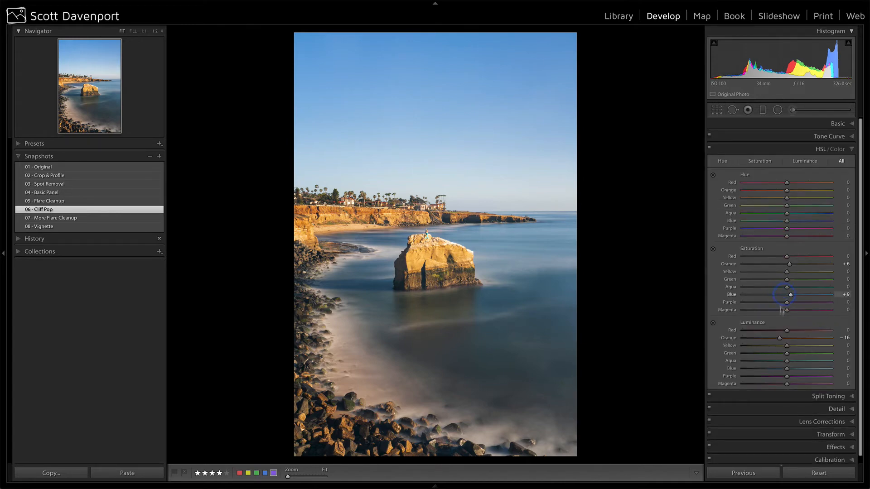
click(779, 338)
click(781, 338)
click(790, 264)
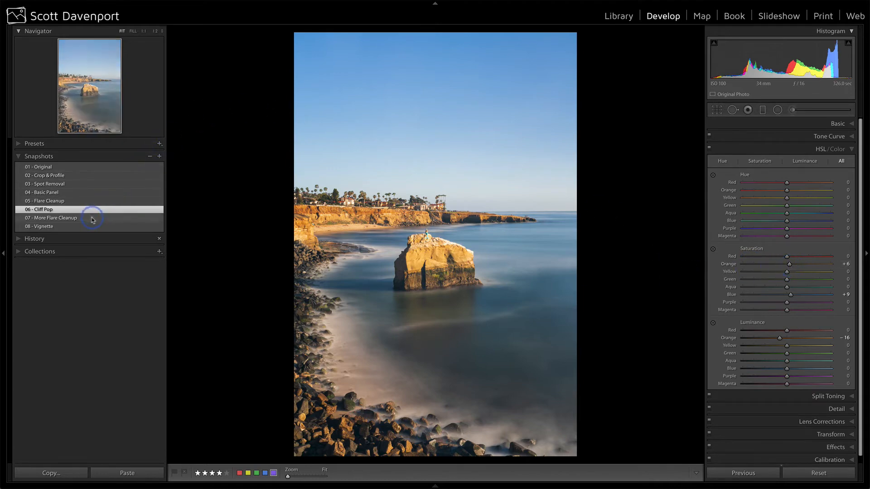
Compare the 07 - More Flare Cleanup snapshot with 06 - Cliff Pop, ending on 07 - More Flare Cleanup
click(75, 219)
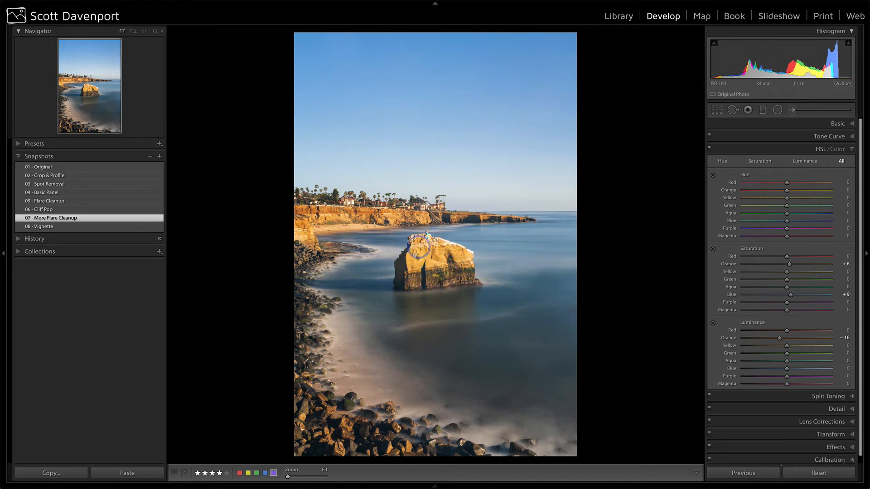
click(50, 211)
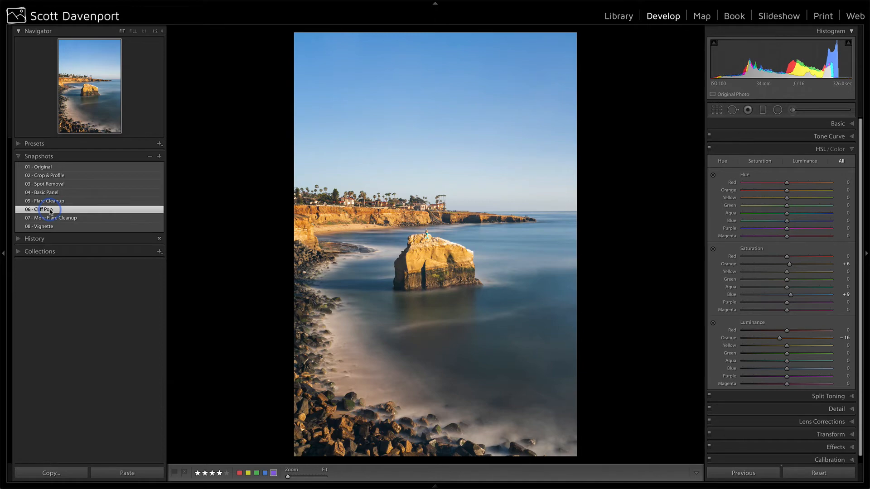
click(51, 220)
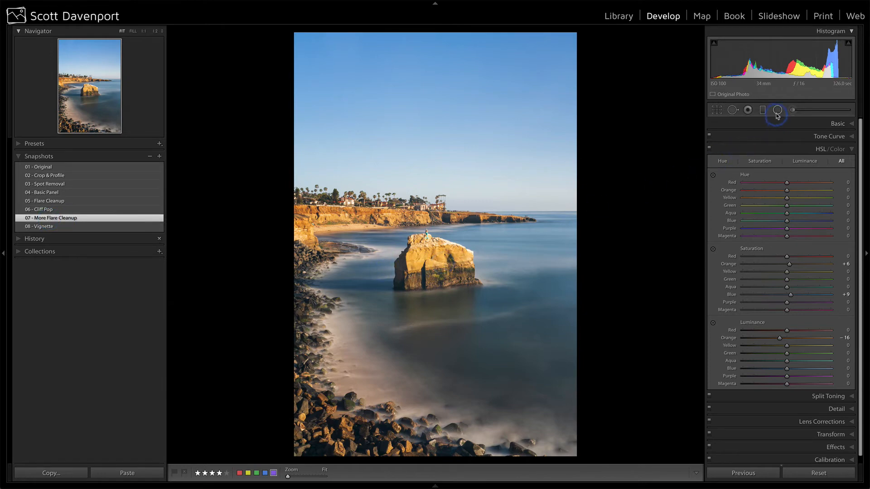
Inspect the Adjustment Brush mask and its settings on the large rock, and turn off the selected mask overlay
click(792, 109)
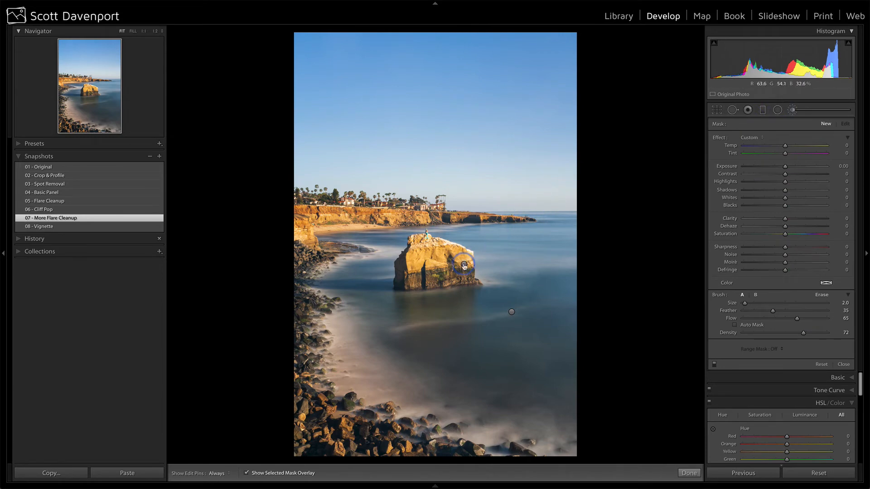
click(464, 266)
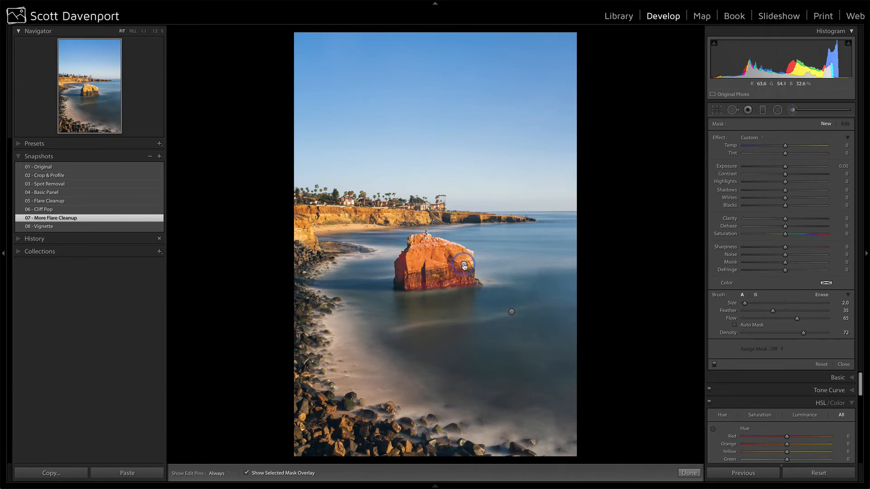
click(464, 266)
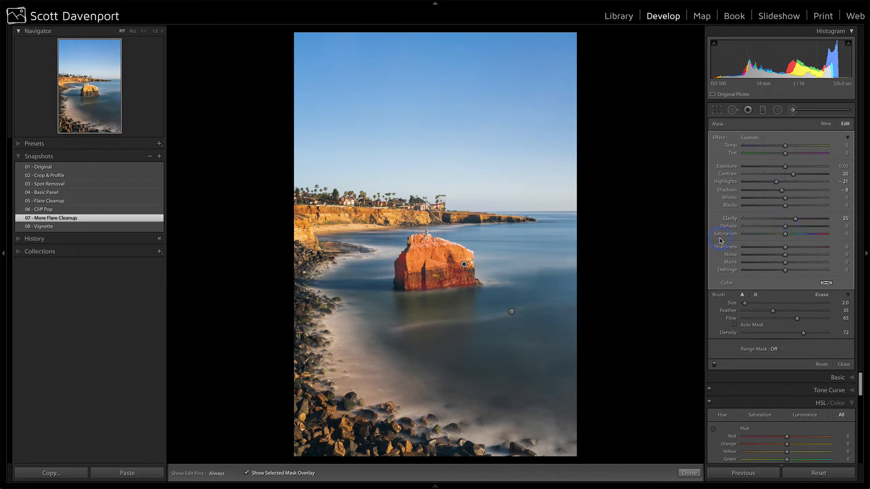
click(251, 472)
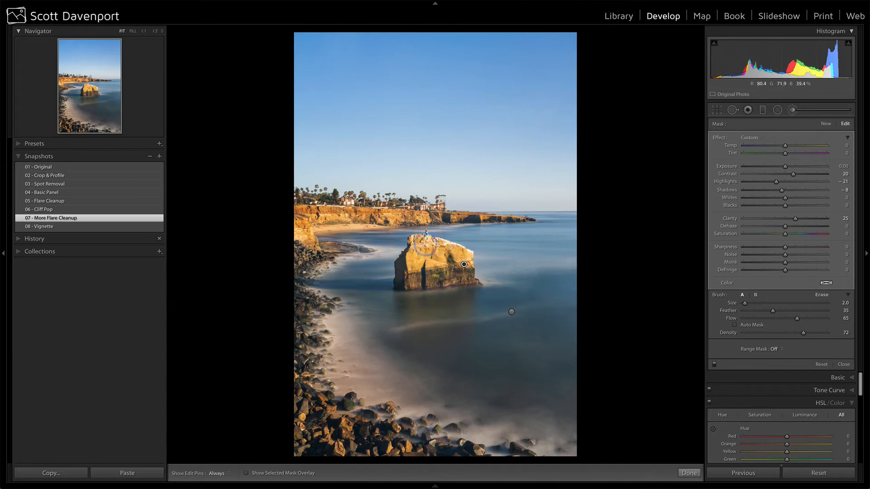
click(627, 255)
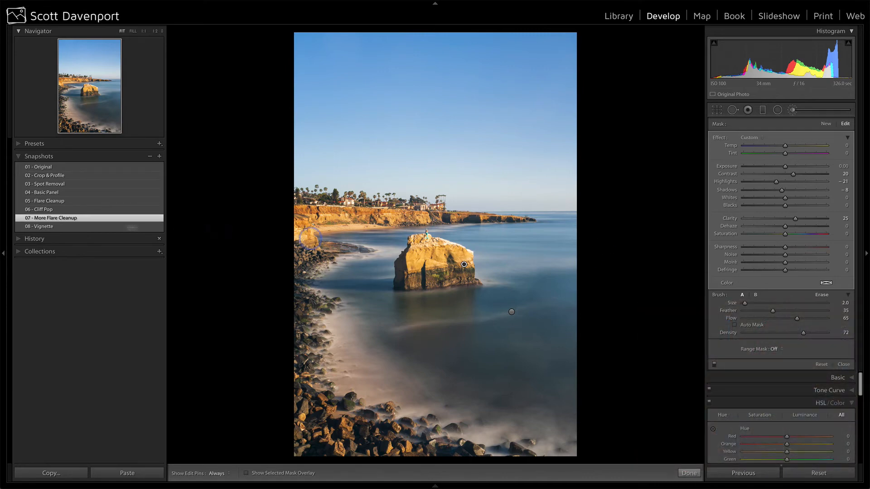
Load the 08 - Vignette snapshot, close the Adjustment Brush, and examine the Post-Crop Vignetting settings
click(59, 228)
click(682, 248)
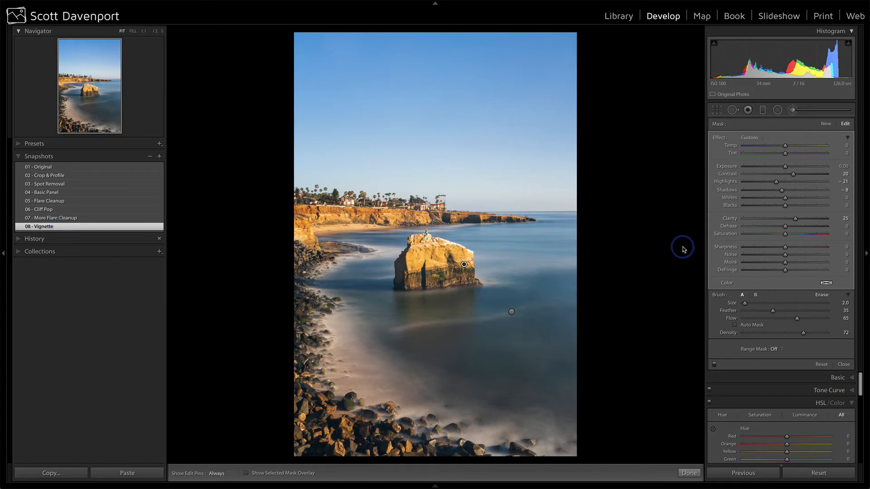
click(843, 365)
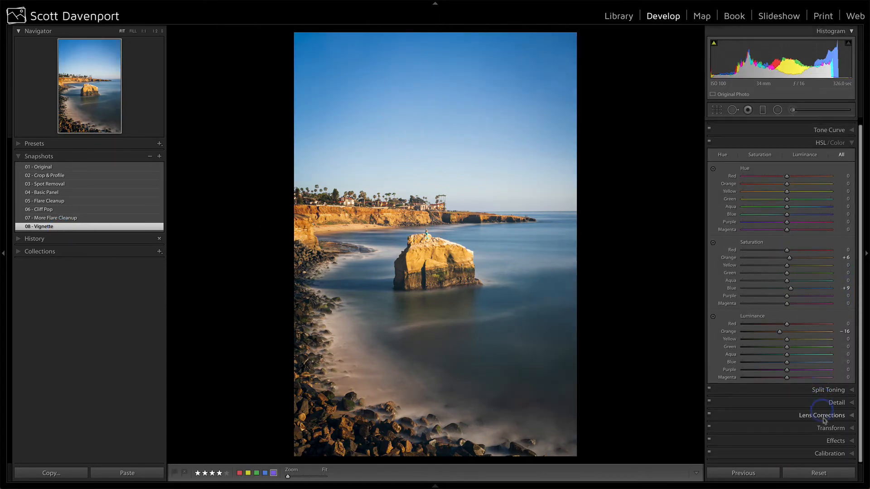
click(825, 438)
click(778, 241)
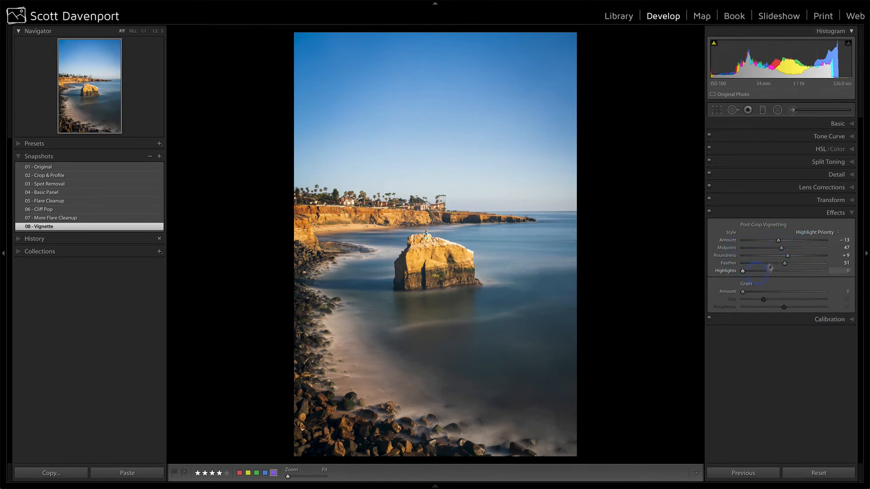
Reduce the post-crop vignette's Feather to 0 to reveal its outline, and set it back up to 50
click(785, 264)
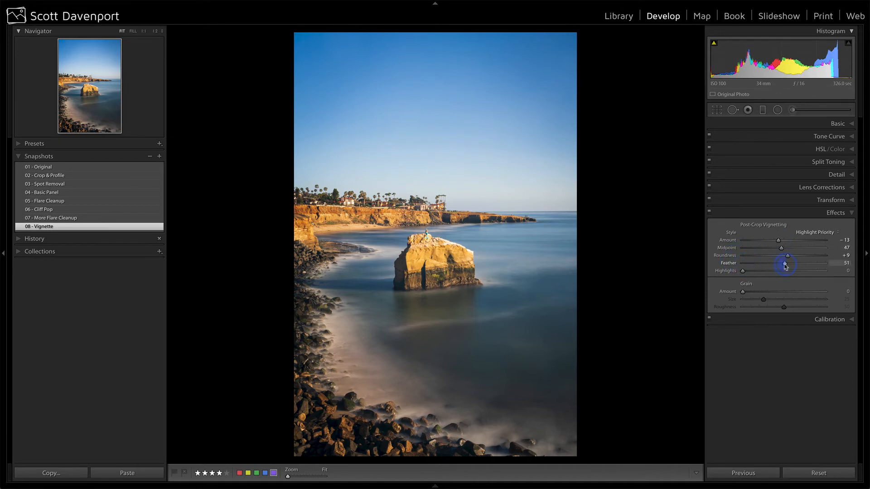
drag(784, 267, 740, 266)
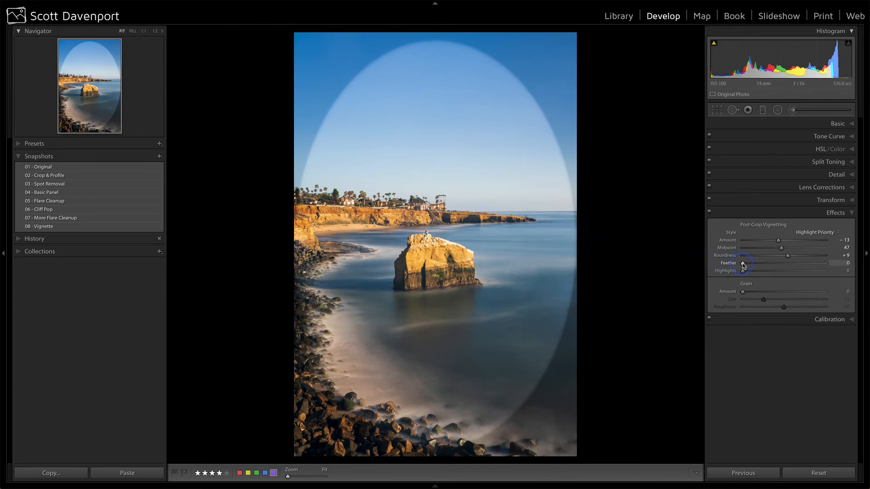
drag(742, 265, 786, 270)
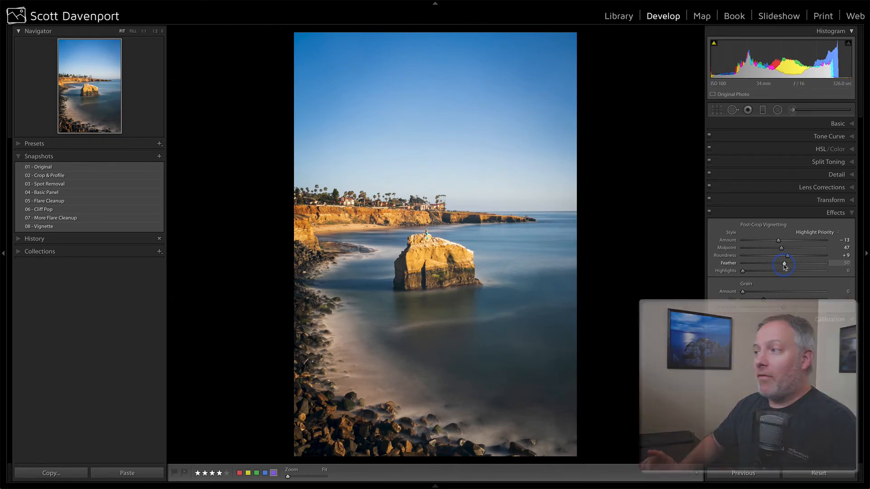
Compare the edited photo with its Before view and return to the edited version
key(backslash)
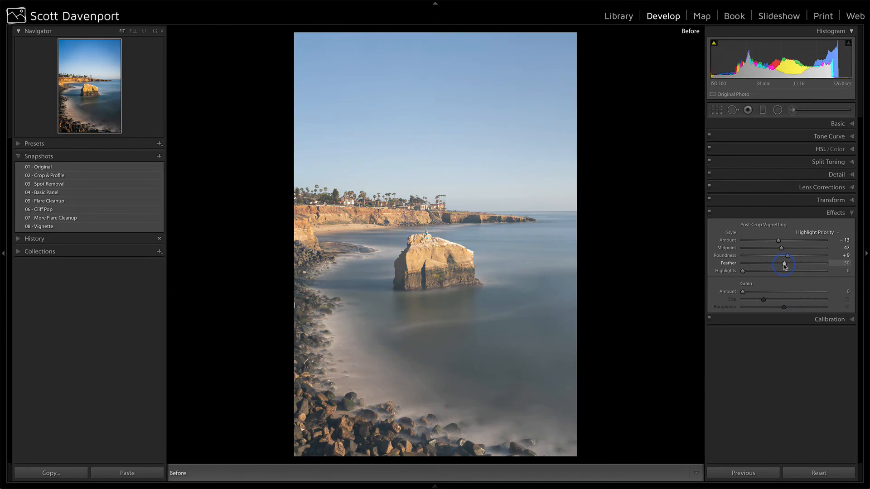
key(backslash)
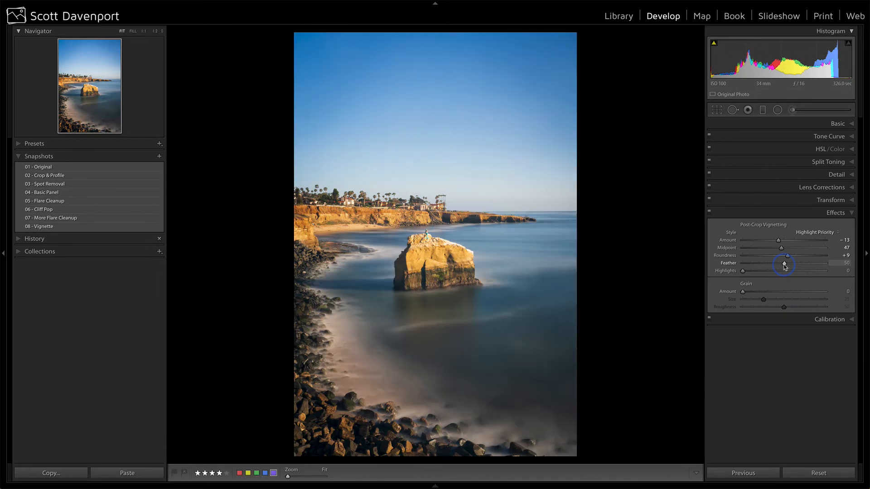